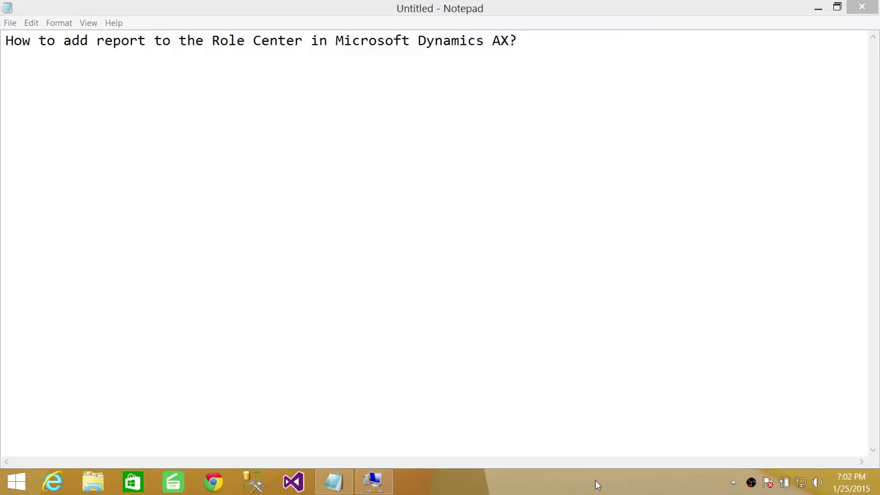
Switch to the DynamicsAX virtual machine, open the user profiles list and select the Accountant profile
{"action": "left_click", "coordinate": [372, 481]}
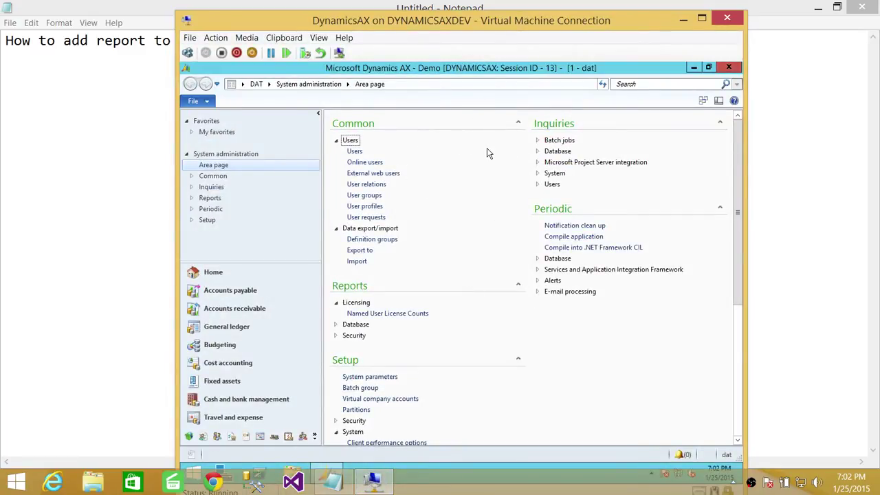
{"action": "left_click", "coordinate": [365, 207]}
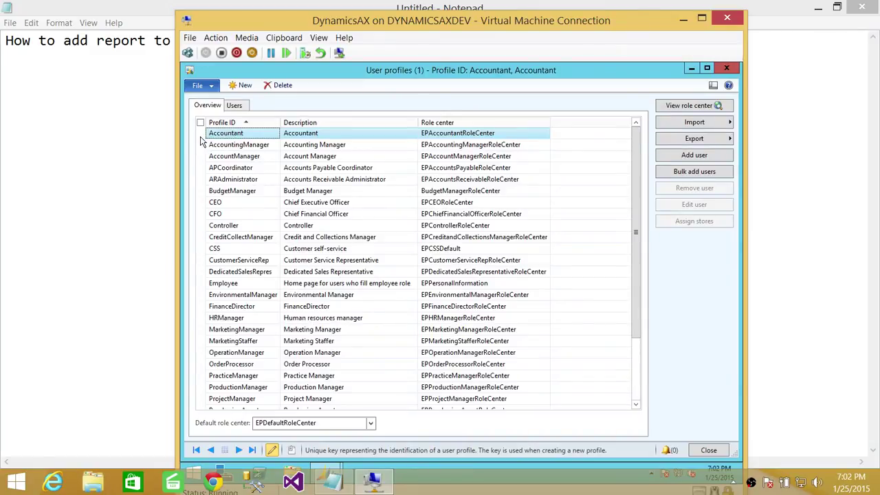
{"action": "left_click", "coordinate": [200, 134]}
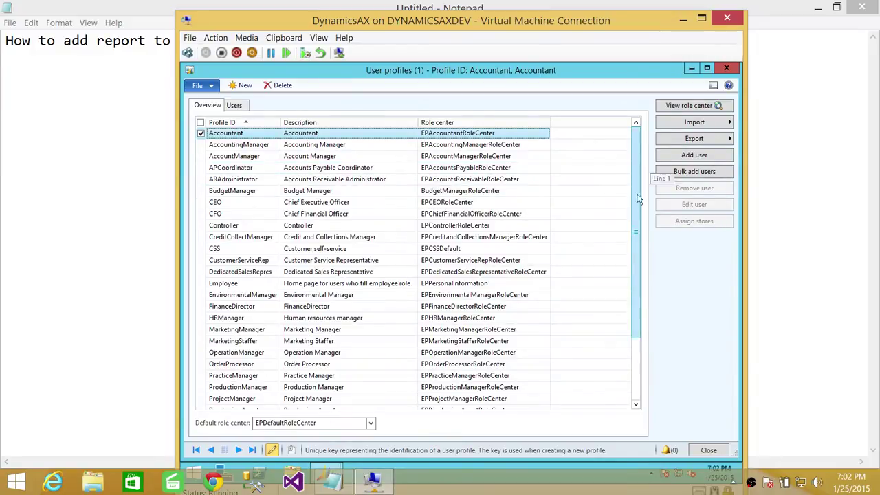
{"action": "scroll", "coordinate": [639, 171], "scroll_direction": "down", "scroll_amount": 2}
{"action": "scroll", "coordinate": [639, 165], "scroll_direction": "up", "scroll_amount": 2}
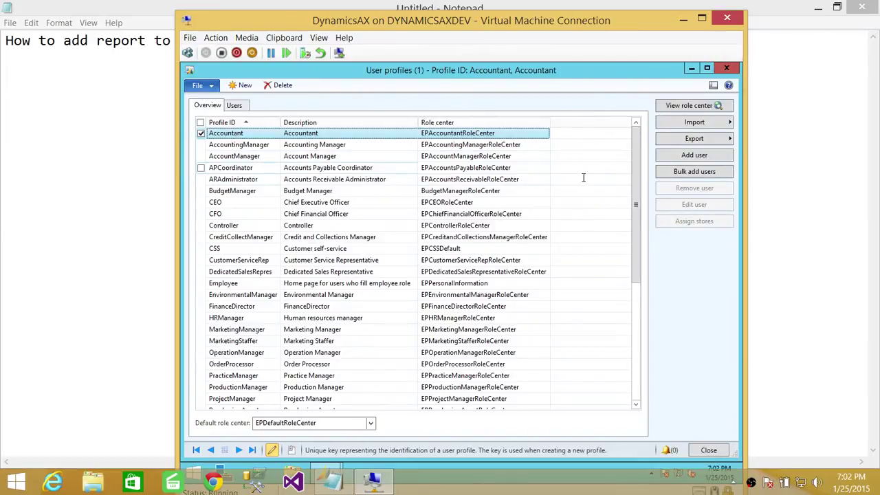
View the Accountant profile's role center in Internet Explorer, signing in with the account password
{"action": "left_click", "coordinate": [694, 108]}
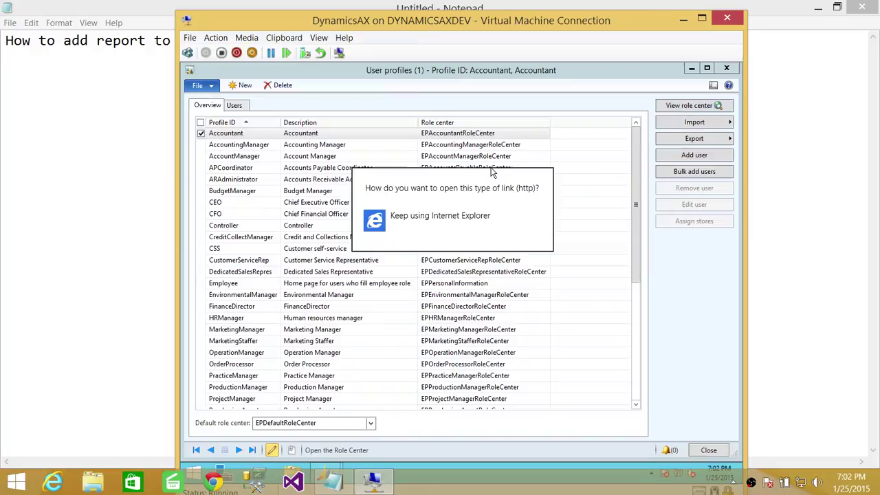
{"action": "left_click", "coordinate": [424, 222]}
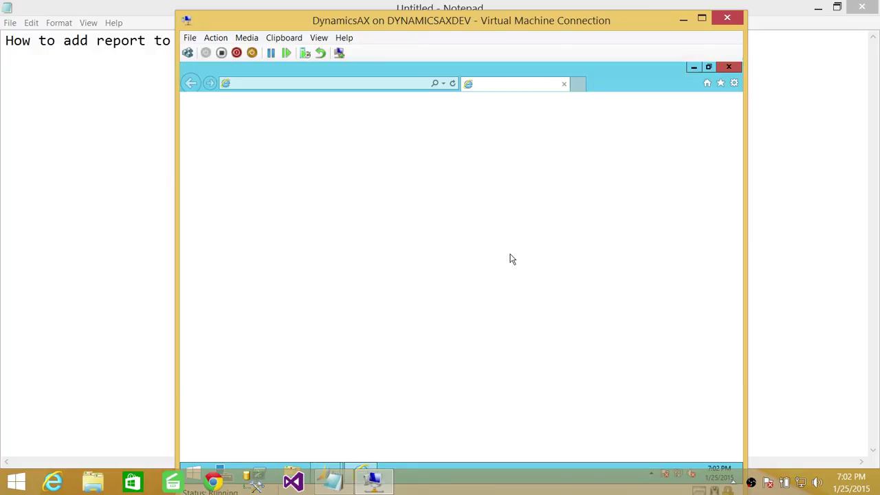
{"action": "type", "text": "***"}
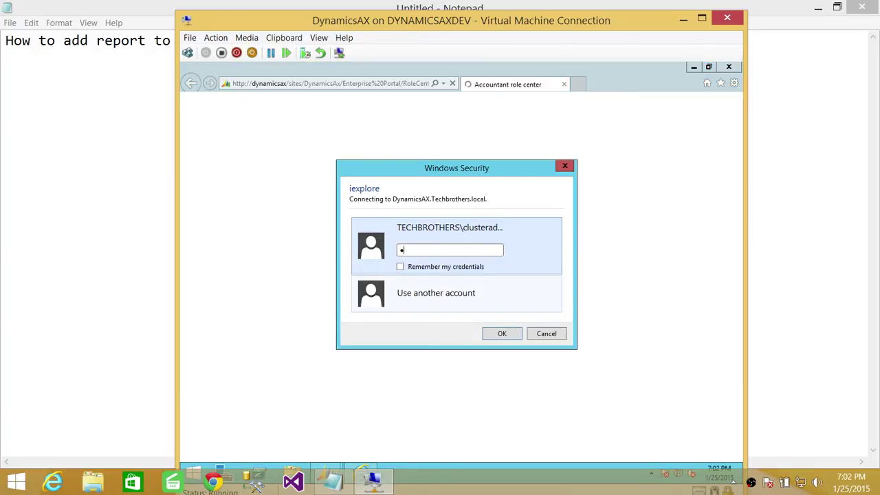
{"action": "type", "text": "*****"}
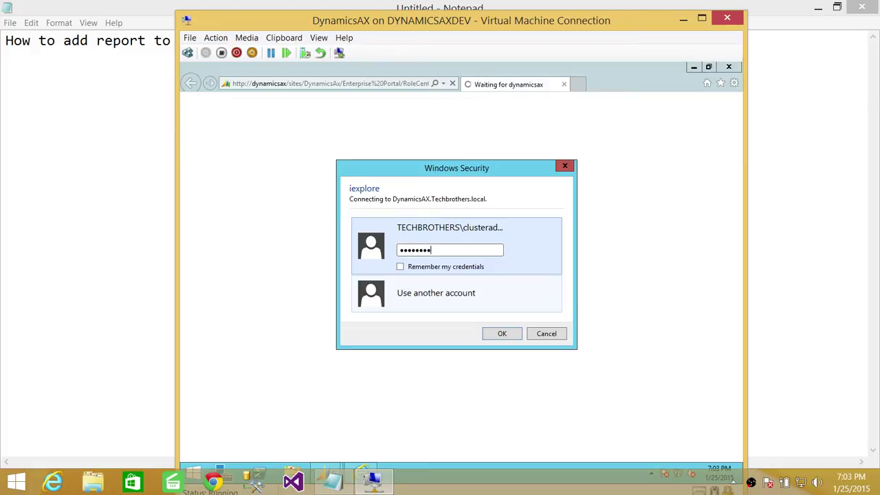
{"action": "type", "text": "*"}
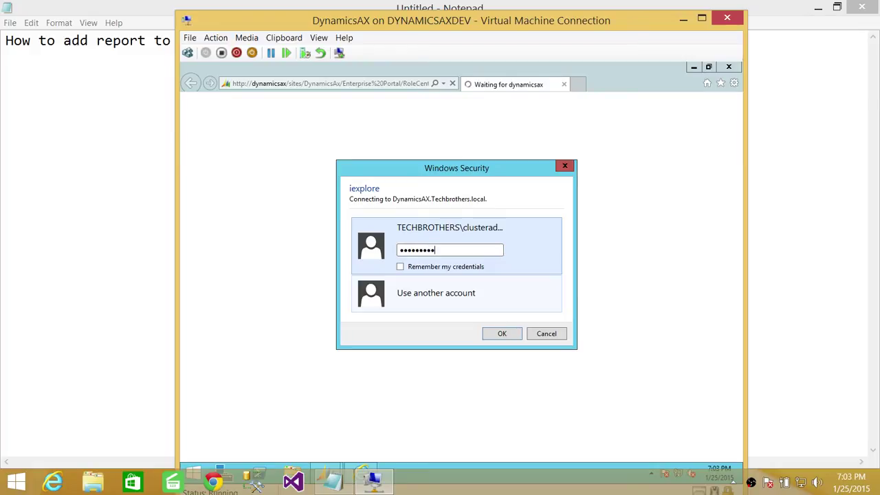
{"action": "left_click", "coordinate": [497, 334]}
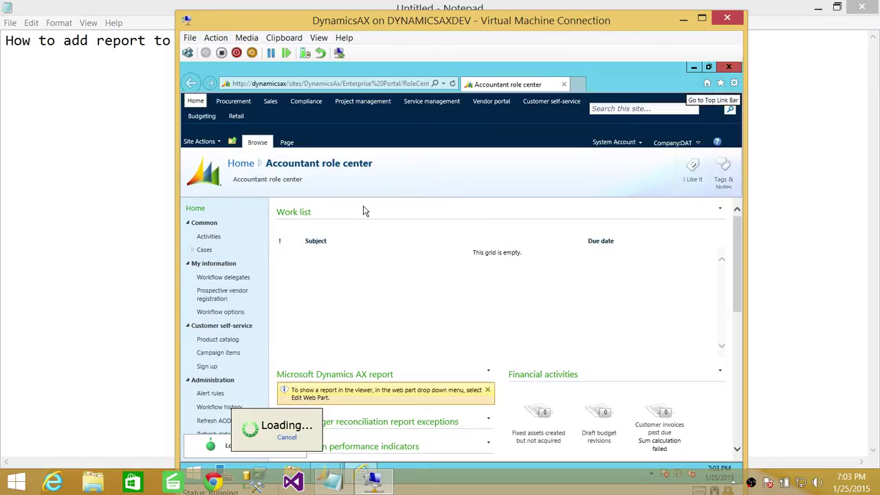
Put the Accountant role center page into edit mode and look over its web part zones
{"action": "left_click", "coordinate": [216, 142]}
{"action": "left_click", "coordinate": [207, 154]}
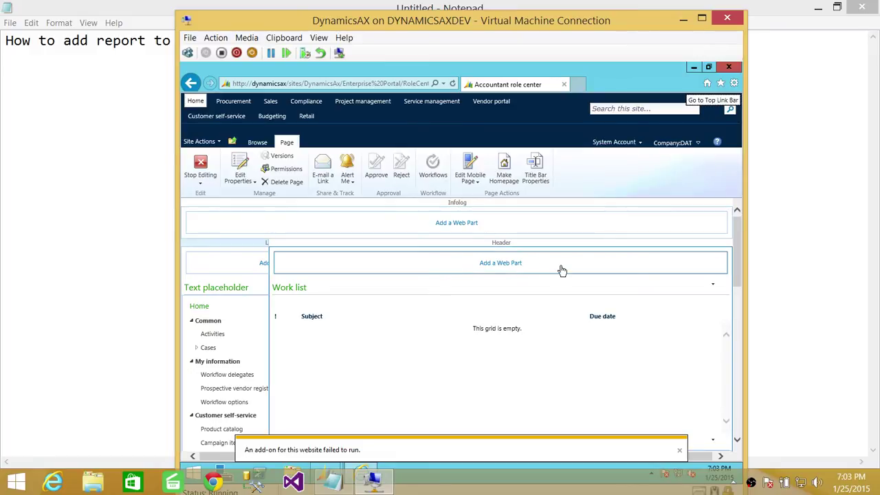
{"action": "left_click_drag", "start_coordinate": [736, 264], "coordinate": [736, 327]}
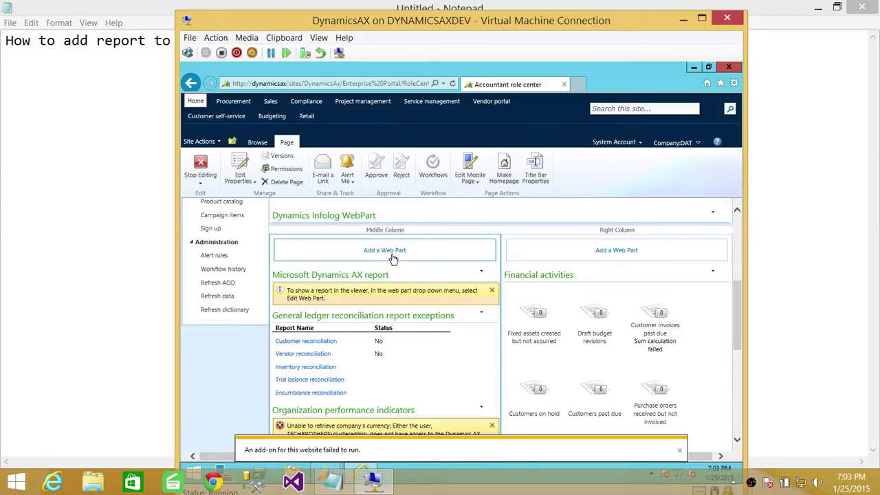
{"action": "left_click_drag", "start_coordinate": [738, 296], "coordinate": [752, 229]}
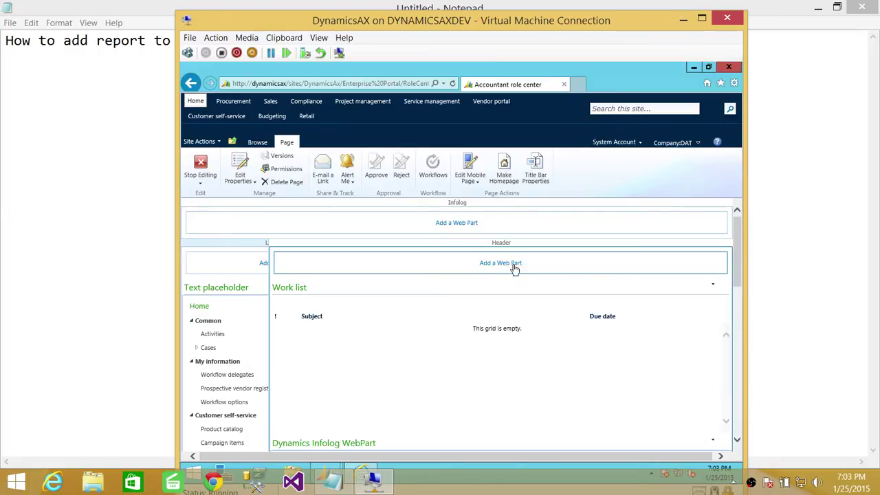
Add the Report web part from the Microsoft Dynamics AX category to the Left Column zone
{"action": "left_click", "coordinate": [608, 271]}
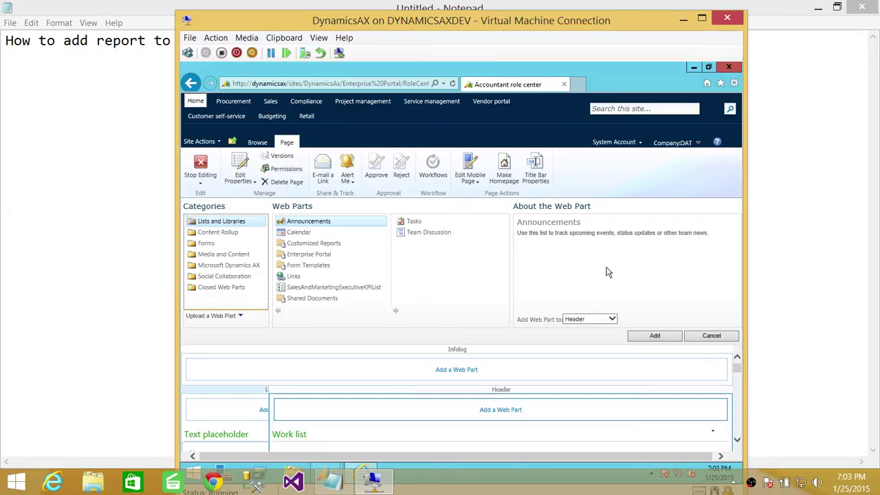
{"action": "left_click", "coordinate": [244, 268]}
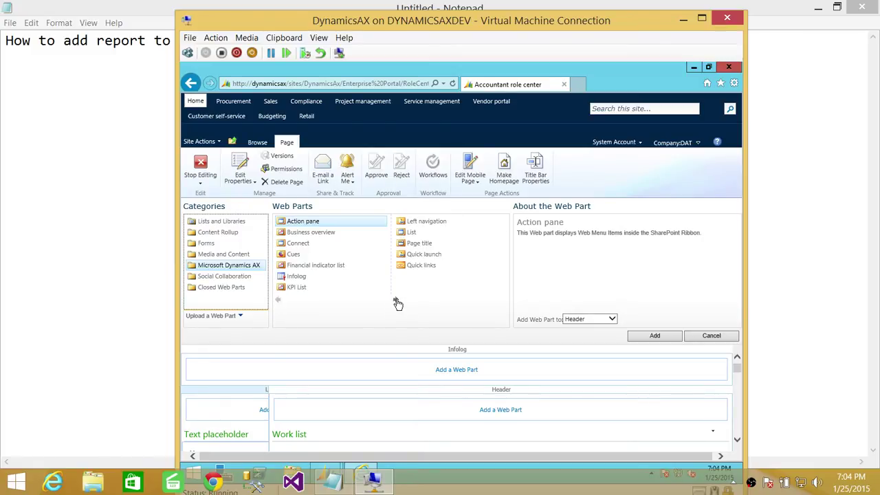
{"action": "left_click", "coordinate": [397, 302]}
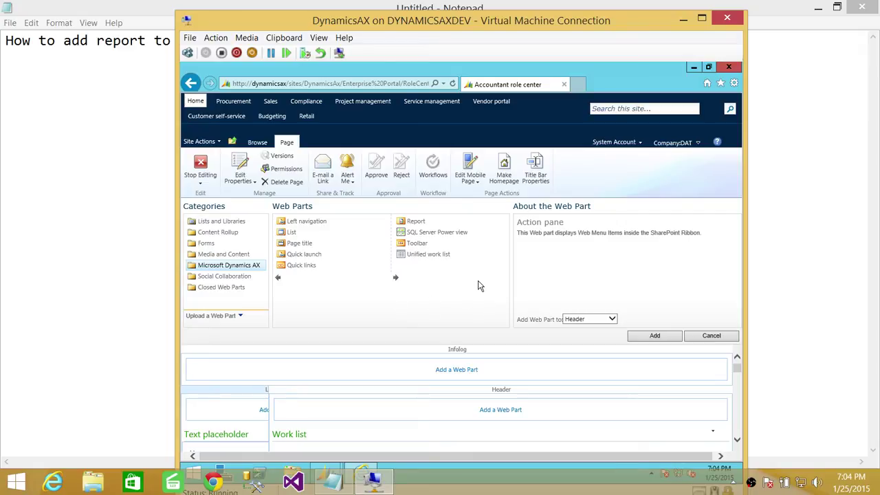
{"action": "left_click", "coordinate": [412, 223]}
{"action": "left_click", "coordinate": [415, 225]}
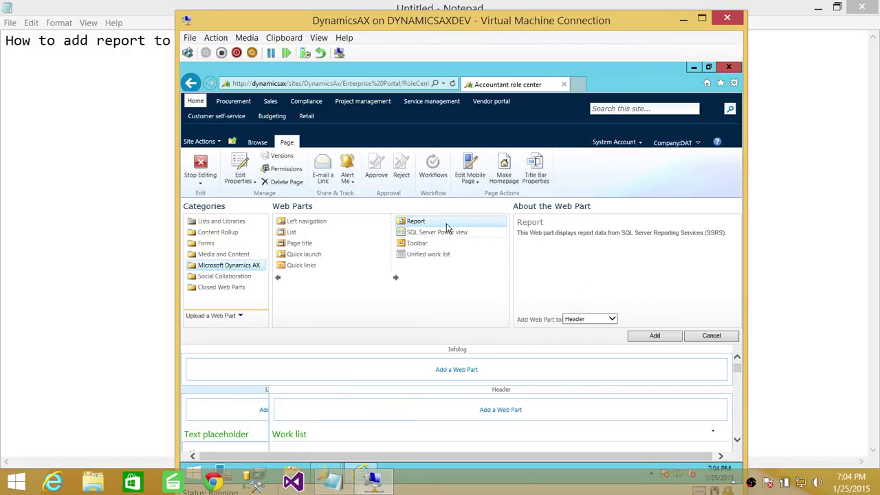
{"action": "left_click", "coordinate": [612, 319]}
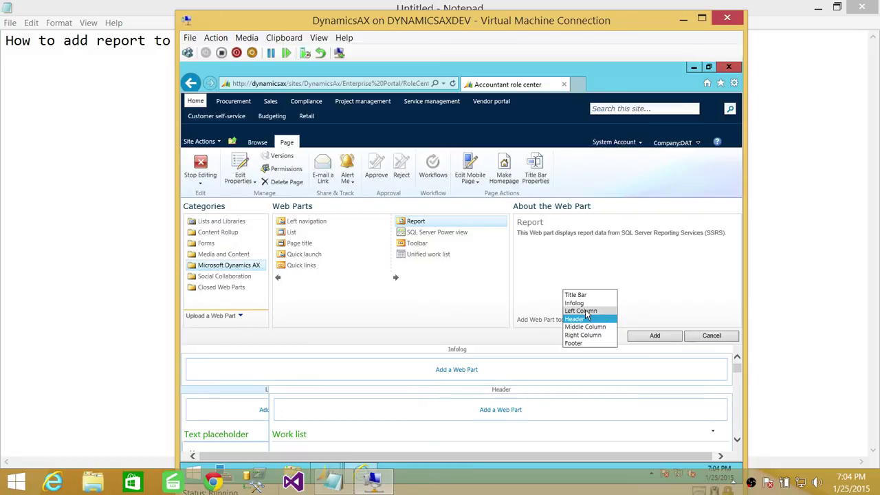
{"action": "left_click", "coordinate": [583, 311]}
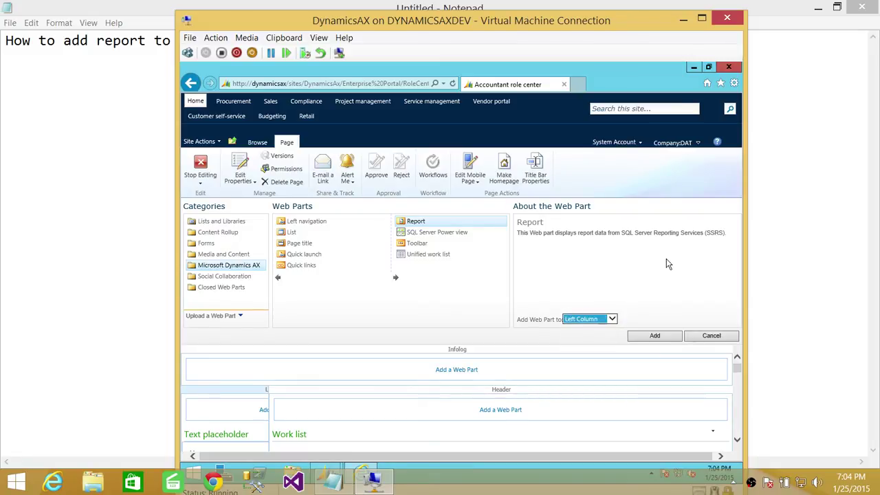
{"action": "left_click", "coordinate": [655, 336]}
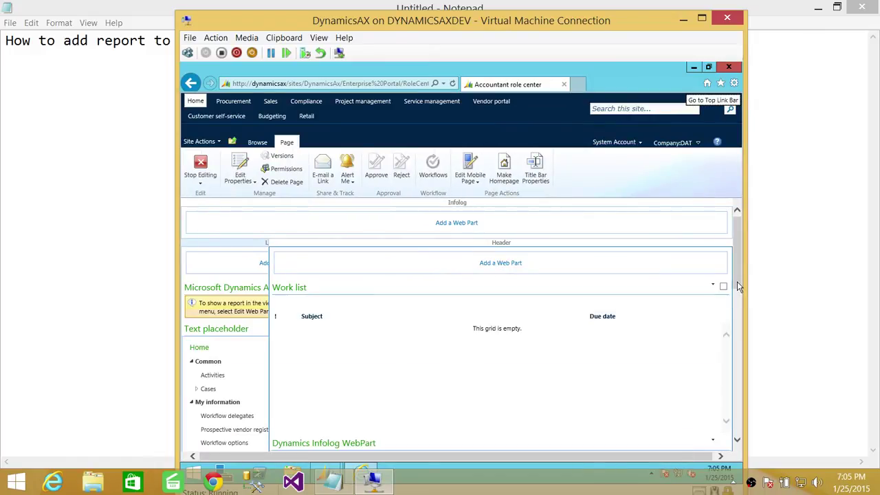
Open the General ledger reconciliation report exceptions web part for editing and show the virtual machine in full screen
{"action": "left_click_drag", "start_coordinate": [743, 273], "coordinate": [743, 329]}
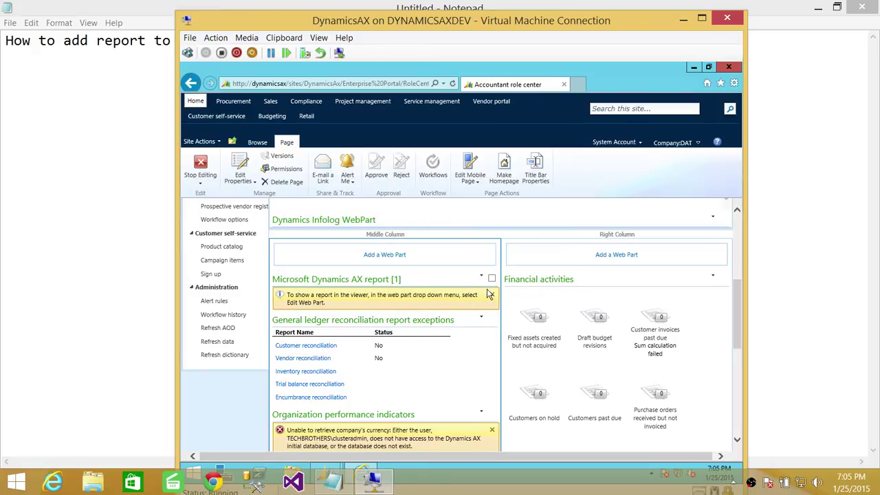
{"action": "left_click", "coordinate": [483, 320]}
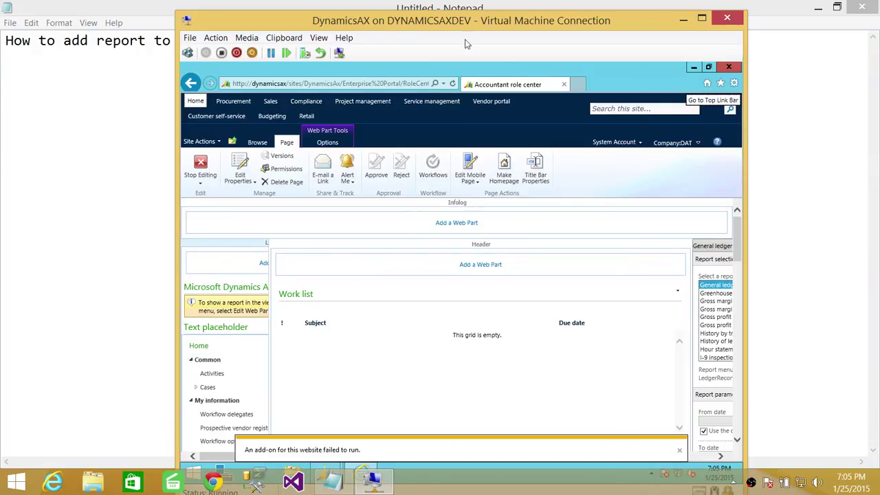
{"action": "left_click", "coordinate": [318, 37]}
{"action": "left_click", "coordinate": [329, 53]}
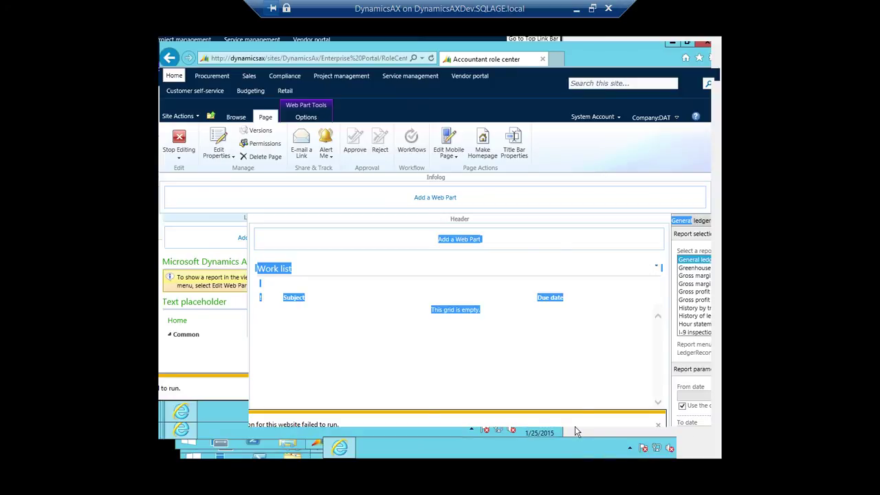
{"action": "left_click", "coordinate": [657, 425]}
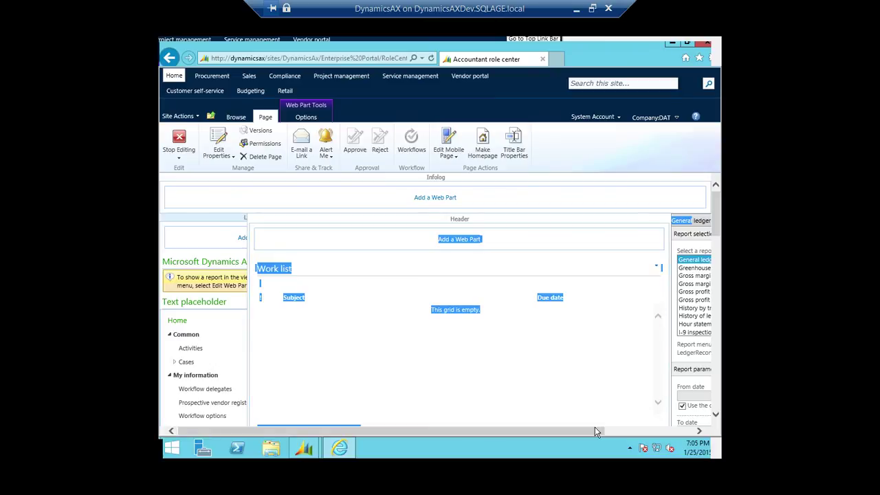
Select the Campaign Details report in the web part's report selection
{"action": "left_click_drag", "start_coordinate": [595, 432], "coordinate": [696, 321]}
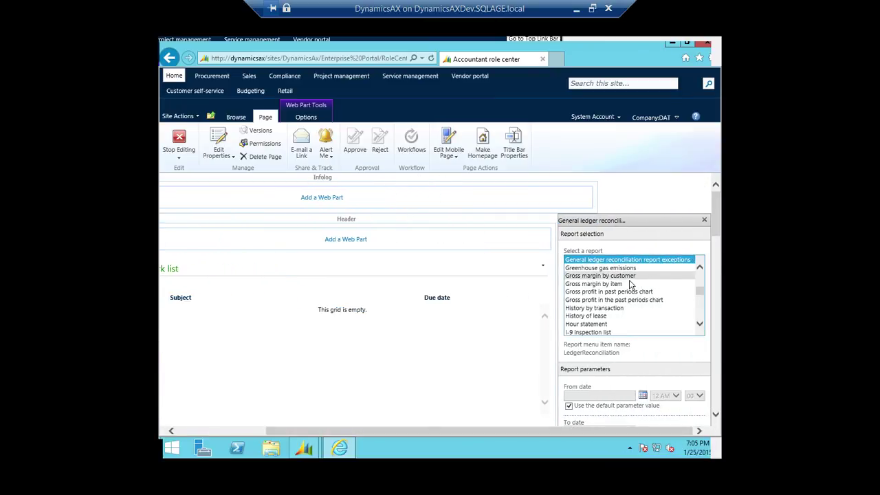
{"action": "scroll", "coordinate": [703, 290], "scroll_direction": "up", "scroll_amount": 5}
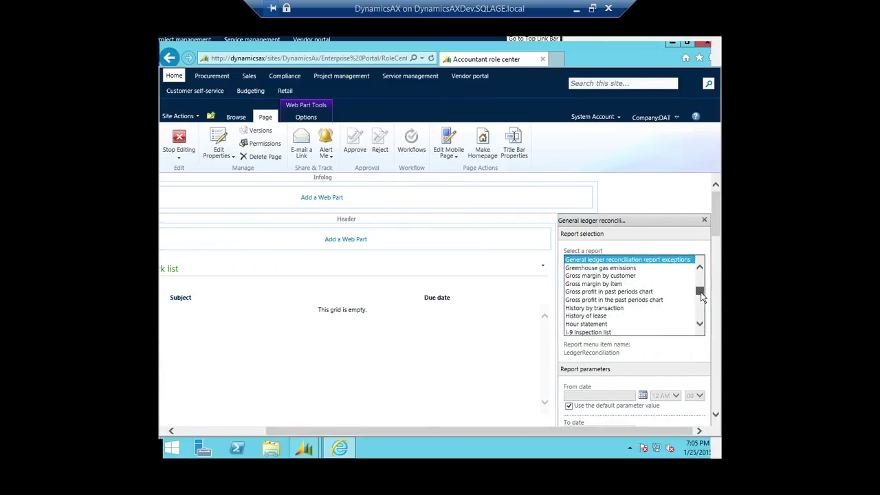
{"action": "scroll", "coordinate": [703, 285], "scroll_direction": "up", "scroll_amount": 8}
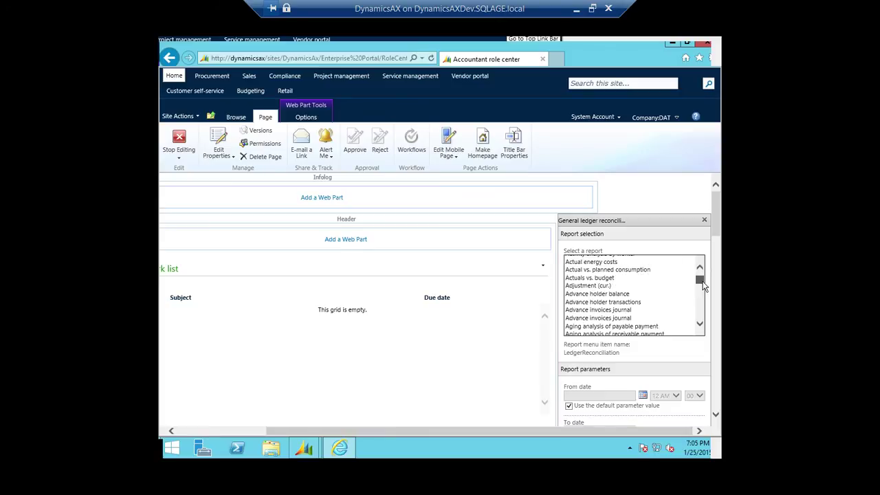
{"action": "scroll", "coordinate": [649, 298], "scroll_direction": "down", "scroll_amount": 6}
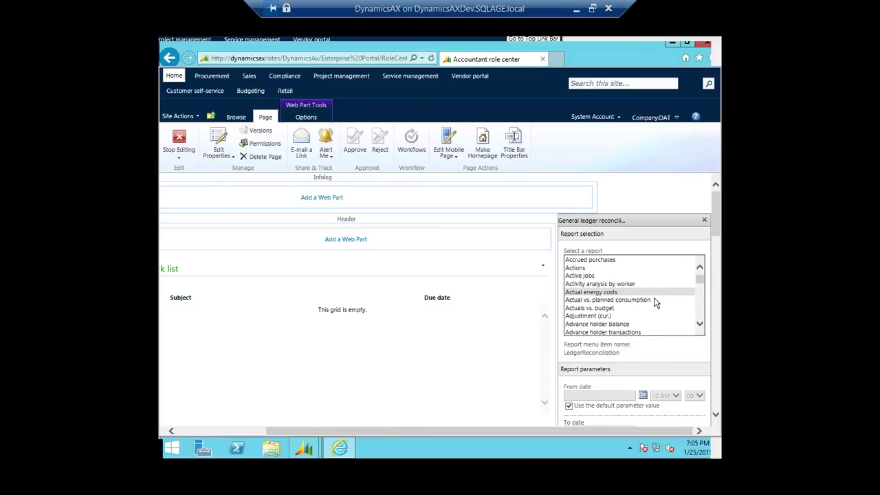
{"action": "scroll", "coordinate": [665, 296], "scroll_direction": "up", "scroll_amount": 1}
{"action": "scroll", "coordinate": [664, 296], "scroll_direction": "down", "scroll_amount": 3}
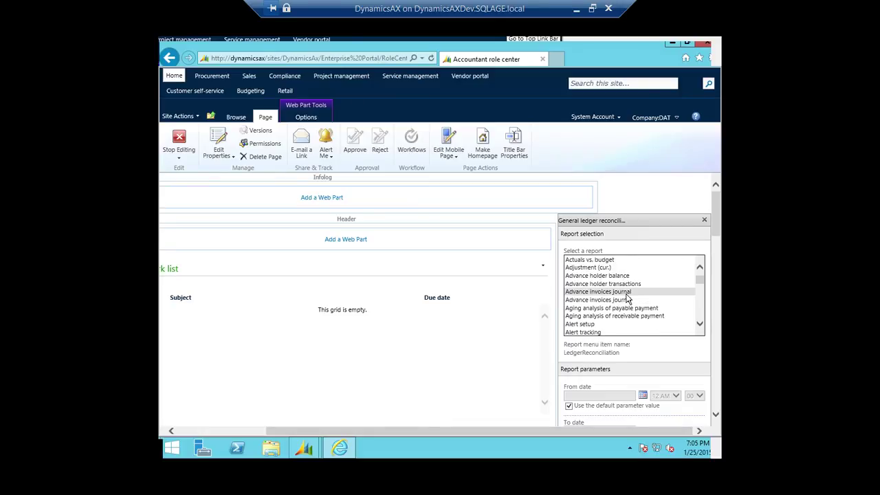
{"action": "key", "text": "c"}
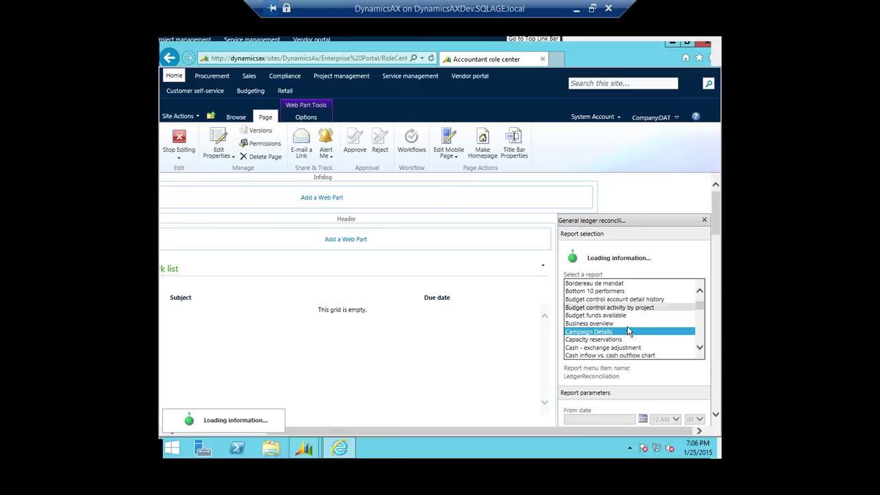
Select CustDemo_Report as the report for the General ledger reconciliation report exceptions web part
{"action": "scroll", "coordinate": [630, 327], "scroll_direction": "down", "scroll_amount": 2}
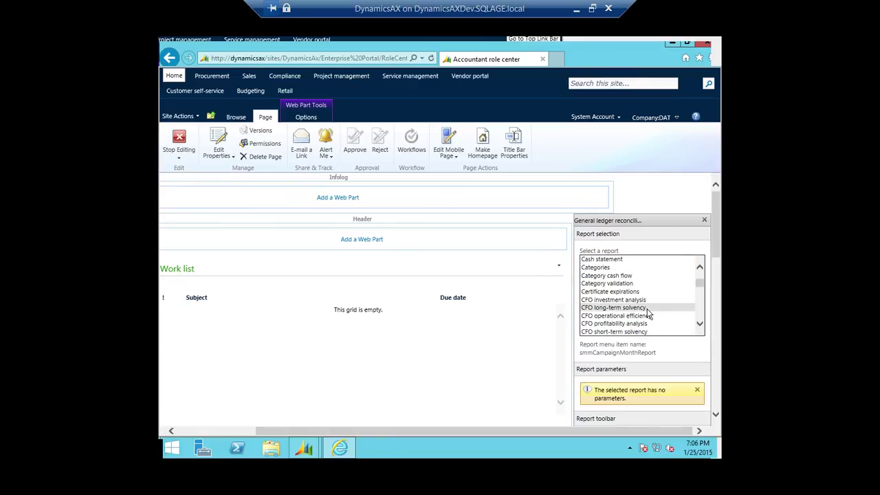
{"action": "scroll", "coordinate": [646, 314], "scroll_direction": "up", "scroll_amount": 5}
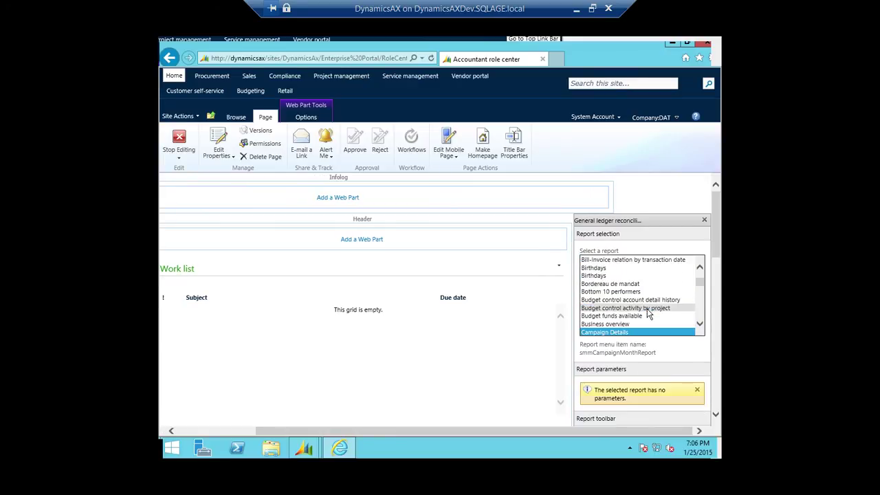
{"action": "scroll", "coordinate": [647, 313], "scroll_direction": "down", "scroll_amount": 10}
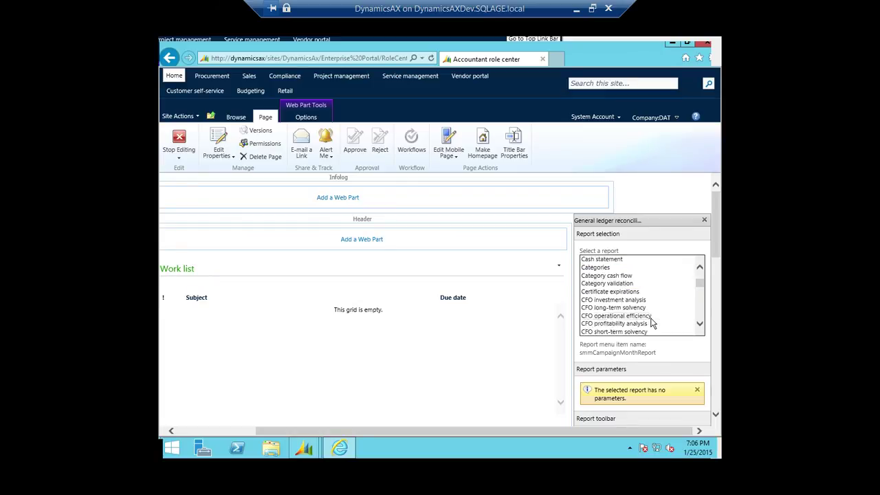
{"action": "scroll", "coordinate": [651, 323], "scroll_direction": "down", "scroll_amount": 5}
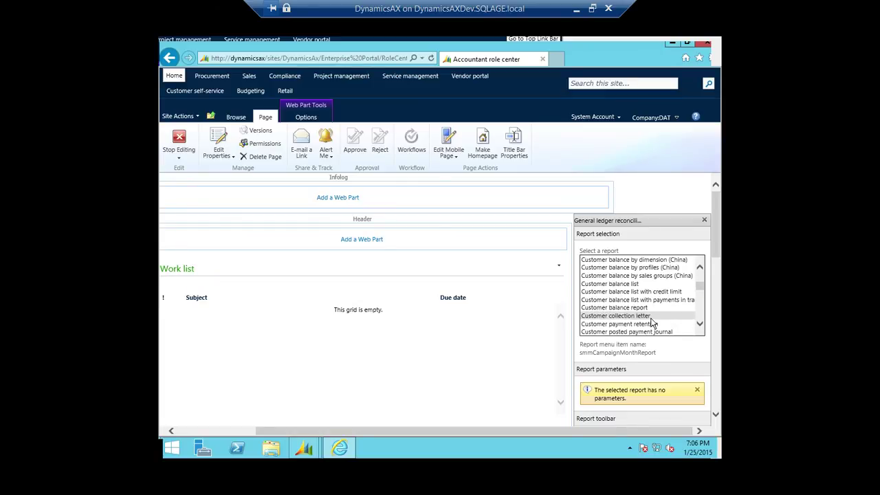
{"action": "scroll", "coordinate": [652, 323], "scroll_direction": "up", "scroll_amount": 1}
{"action": "scroll", "coordinate": [651, 322], "scroll_direction": "down", "scroll_amount": 1}
{"action": "scroll", "coordinate": [653, 319], "scroll_direction": "up", "scroll_amount": 2}
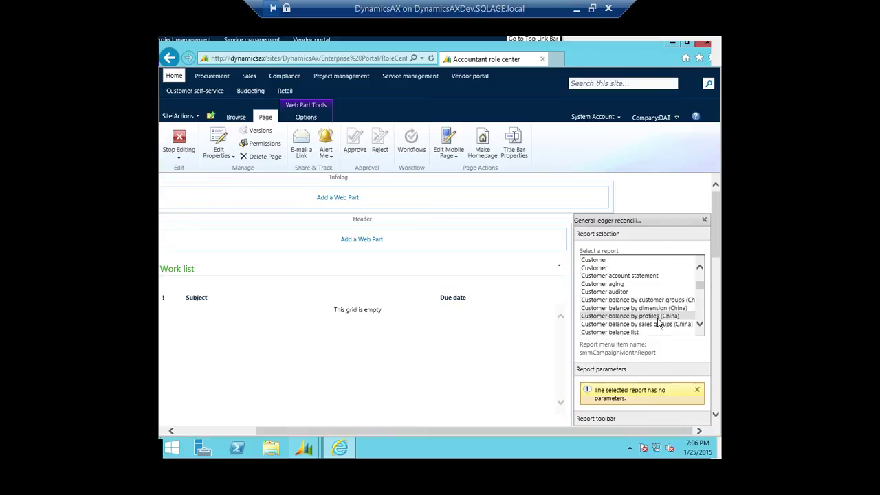
{"action": "scroll", "coordinate": [657, 322], "scroll_direction": "up", "scroll_amount": 1}
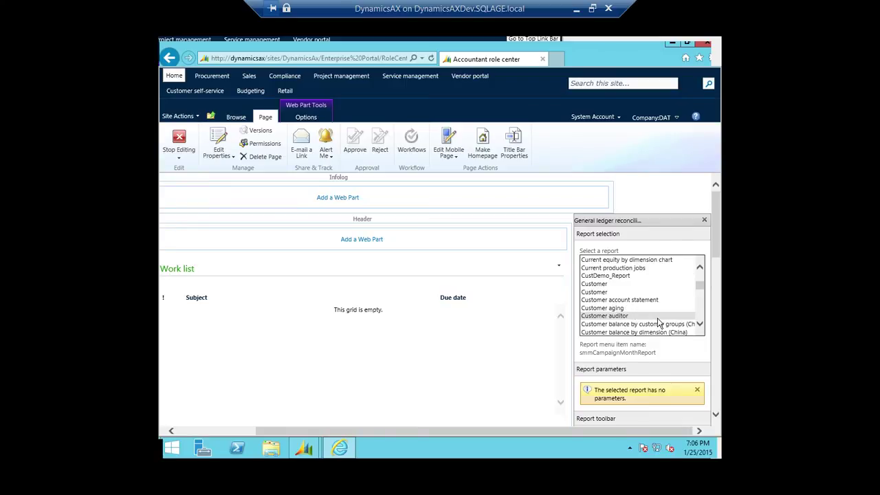
{"action": "left_click", "coordinate": [602, 275]}
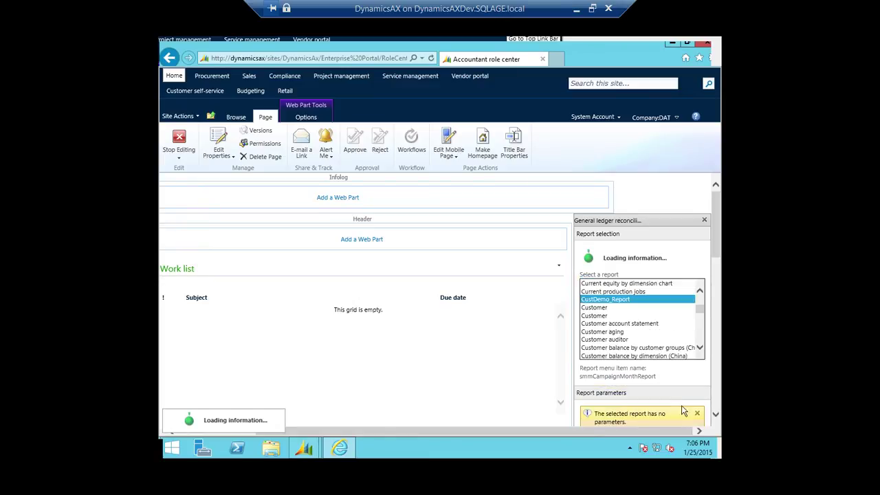
Look over the web part's report parameters, toolbar size, appearance and layout settings
{"action": "scroll", "coordinate": [715, 258], "scroll_direction": "down", "scroll_amount": 2}
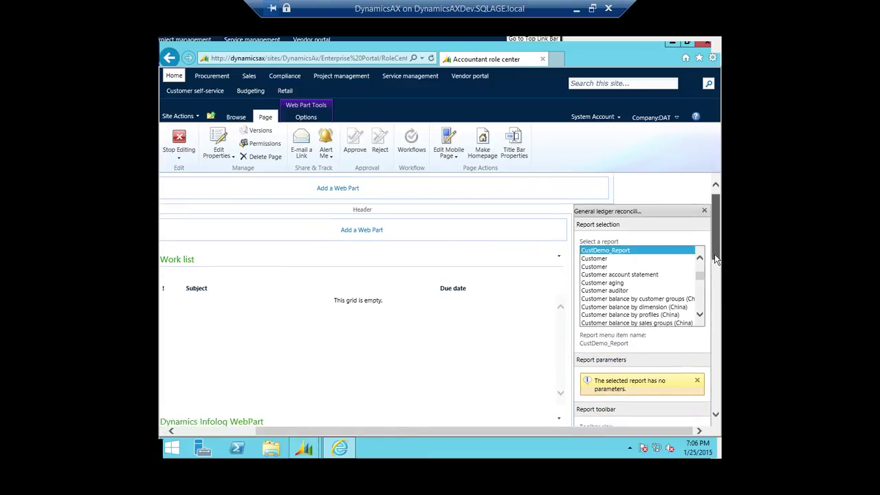
{"action": "left_click_drag", "start_coordinate": [714, 257], "coordinate": [719, 282]}
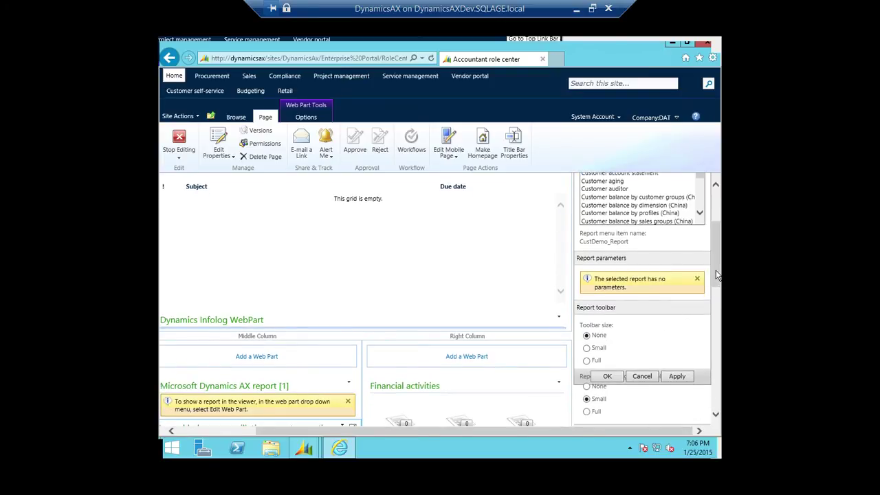
{"action": "scroll", "coordinate": [716, 275], "scroll_direction": "down", "scroll_amount": 2}
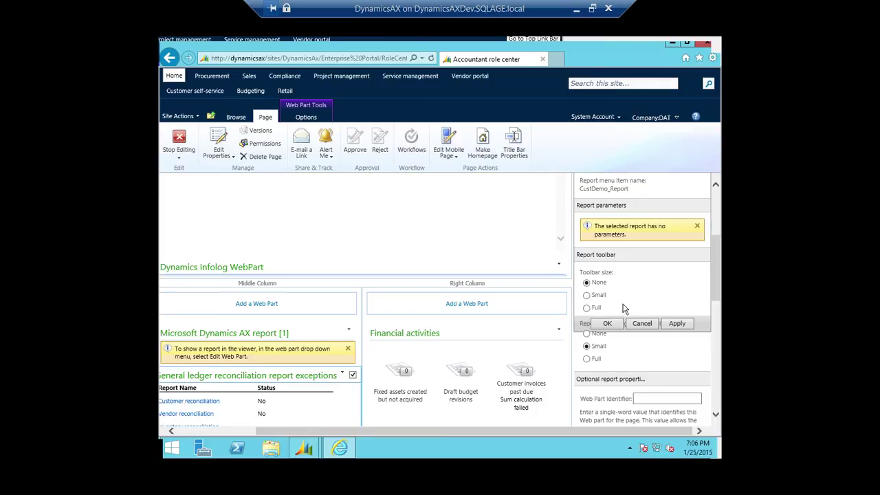
{"action": "left_click_drag", "start_coordinate": [716, 272], "coordinate": [717, 294]}
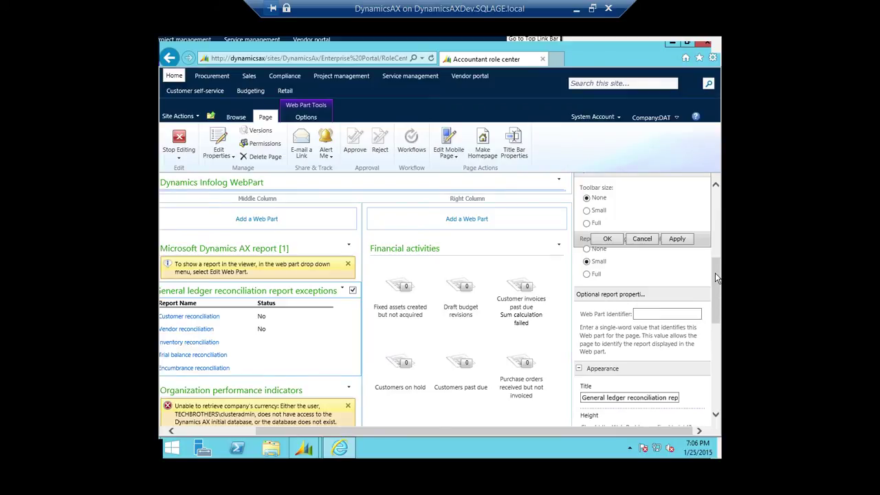
{"action": "left_click_drag", "start_coordinate": [715, 276], "coordinate": [726, 344]}
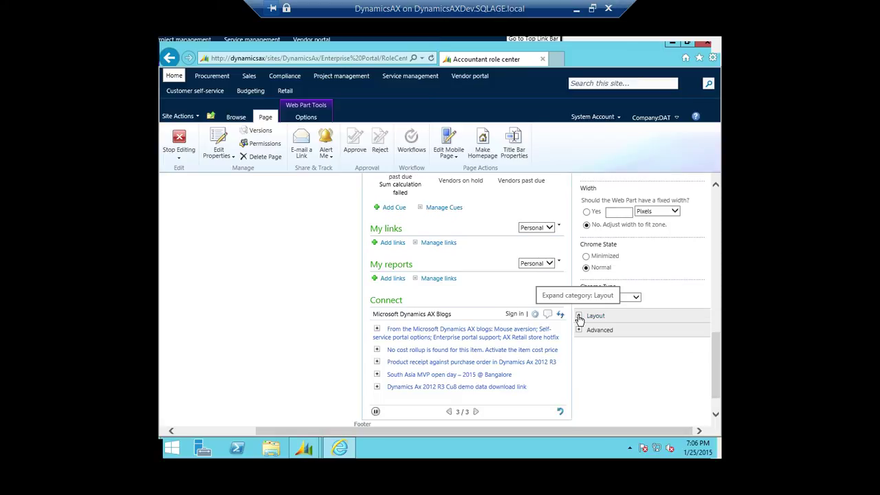
{"action": "scroll", "coordinate": [714, 357], "scroll_direction": "down", "scroll_amount": 1}
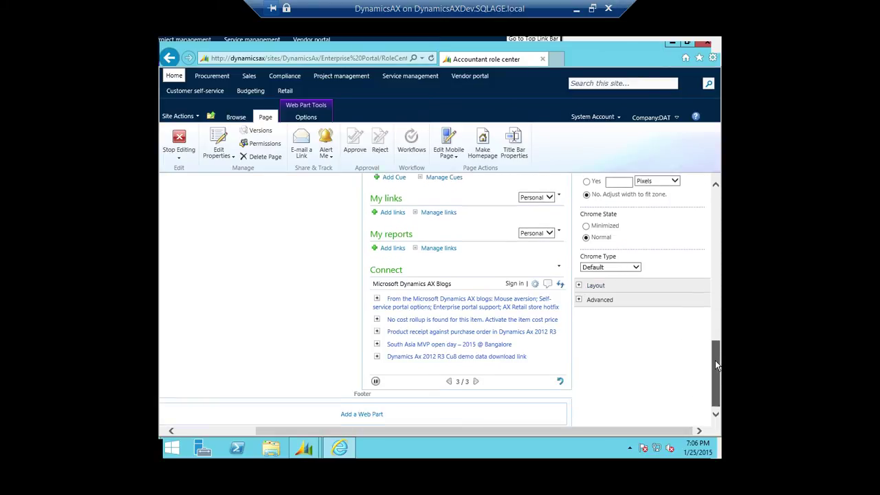
{"action": "left_click", "coordinate": [579, 280]}
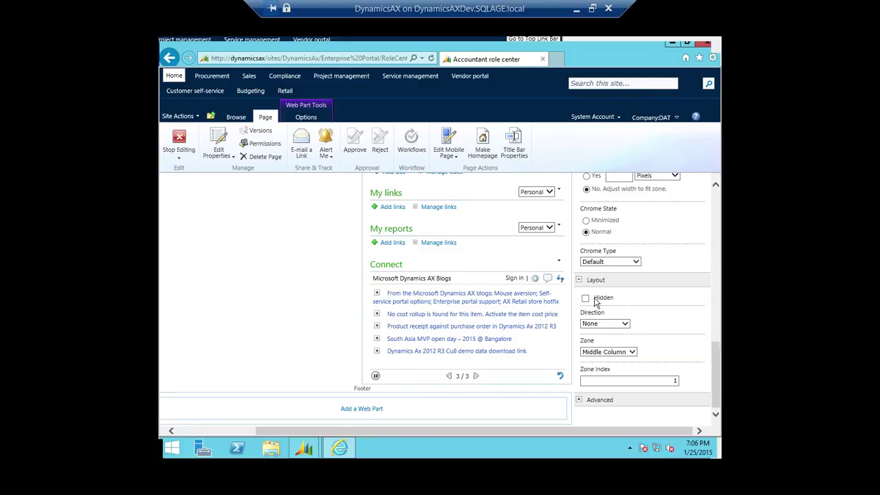
{"action": "left_click", "coordinate": [579, 280]}
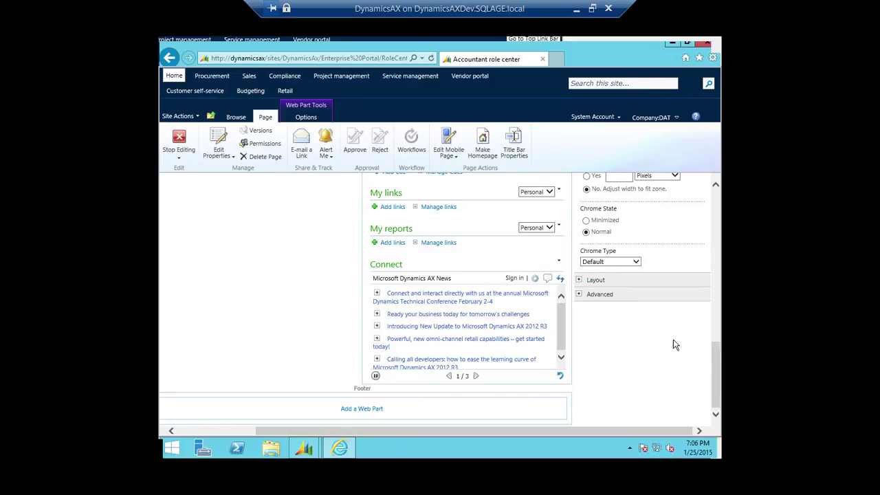
Apply the web part changes and stop editing the Accountant role center page
{"action": "left_click_drag", "start_coordinate": [715, 365], "coordinate": [723, 255]}
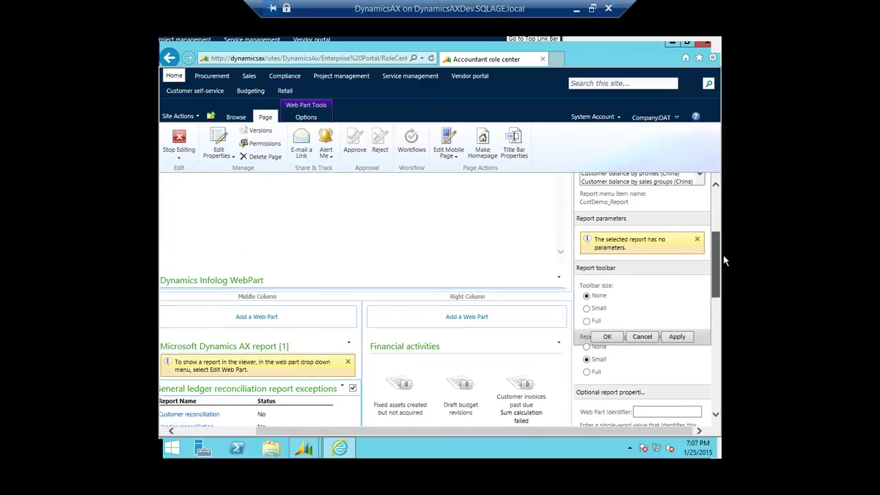
{"action": "left_click", "coordinate": [681, 338]}
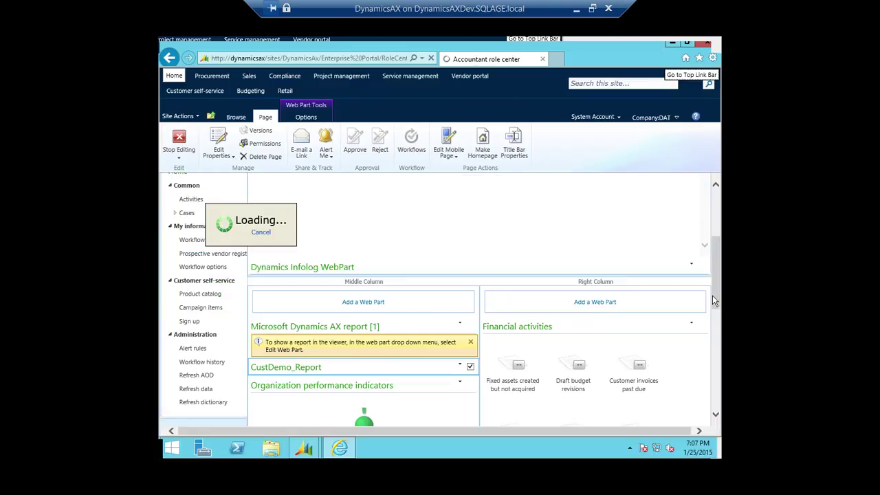
{"action": "left_click_drag", "start_coordinate": [719, 292], "coordinate": [715, 277]}
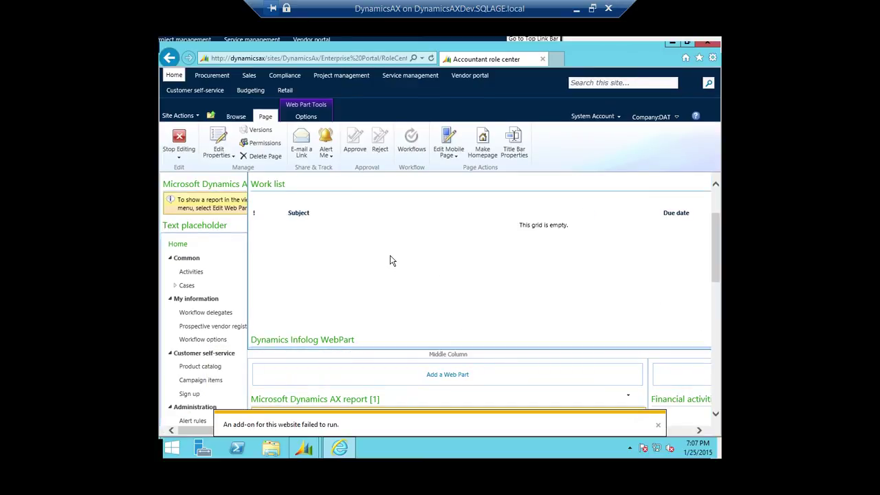
{"action": "left_click", "coordinate": [179, 141]}
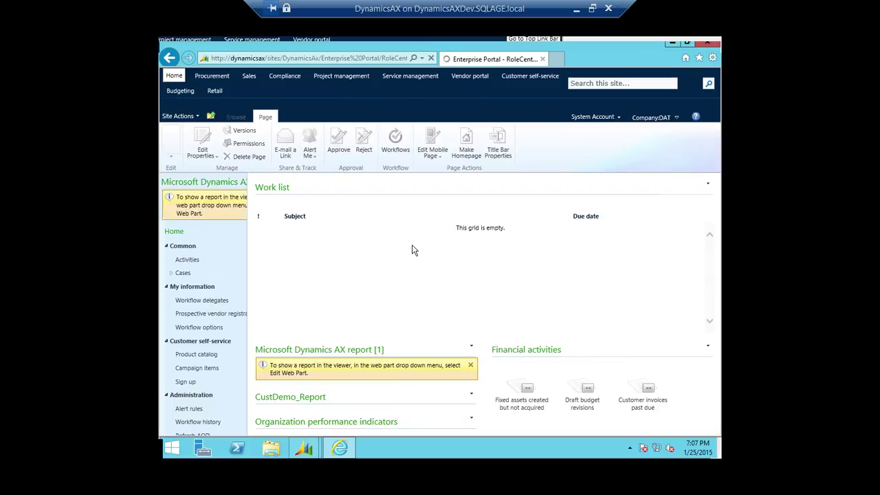
Examine the content of the CustDemo_Report web part on the role center page
{"action": "scroll", "coordinate": [495, 275], "scroll_direction": "down", "scroll_amount": 2}
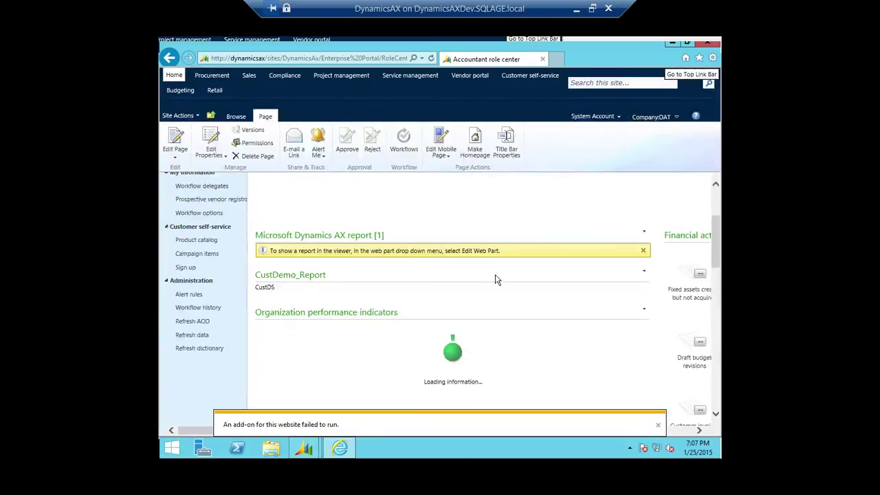
{"action": "scroll", "coordinate": [498, 357], "scroll_direction": "down", "scroll_amount": 1}
{"action": "scroll", "coordinate": [444, 334], "scroll_direction": "up", "scroll_amount": 1}
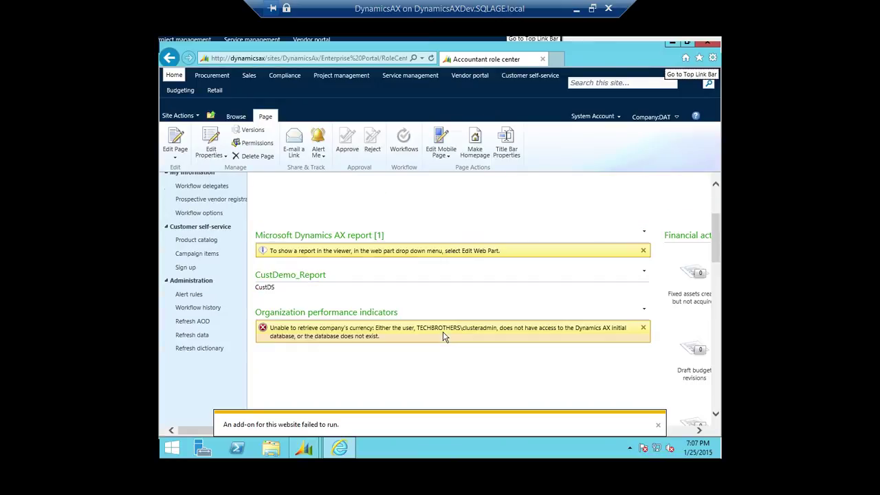
{"action": "double_click", "coordinate": [267, 286]}
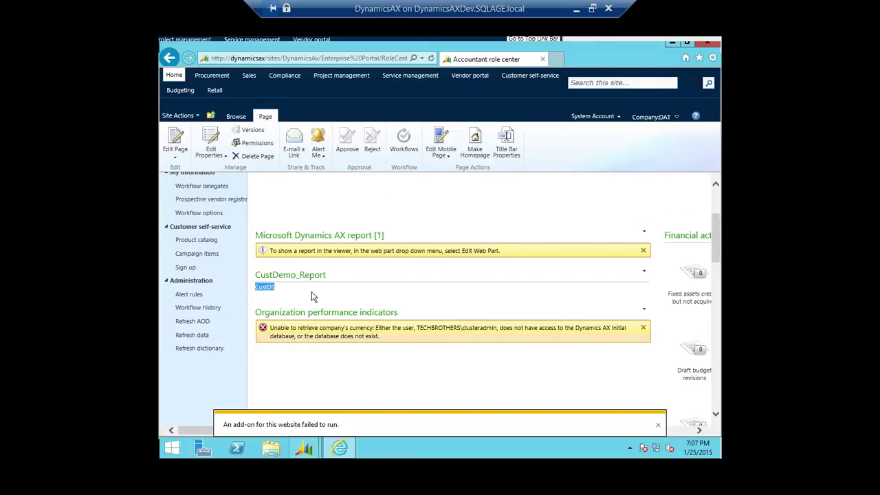
{"action": "left_click", "coordinate": [288, 298]}
{"action": "left_click_drag", "start_coordinate": [276, 289], "coordinate": [252, 289]}
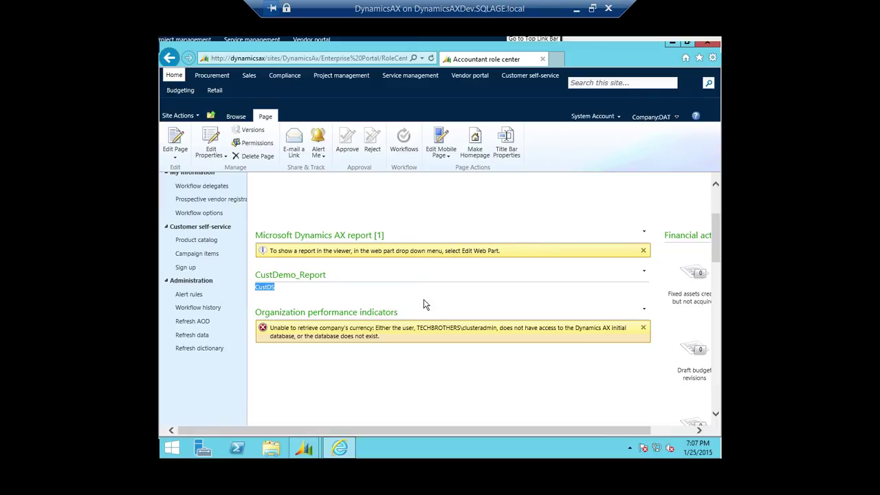
{"action": "left_click", "coordinate": [298, 295]}
Take the virtual machine out of full screen and move its window aside to uncover the notes behind it
{"action": "left_click", "coordinate": [591, 8]}
{"action": "left_click_drag", "start_coordinate": [503, 27], "coordinate": [609, 17]}
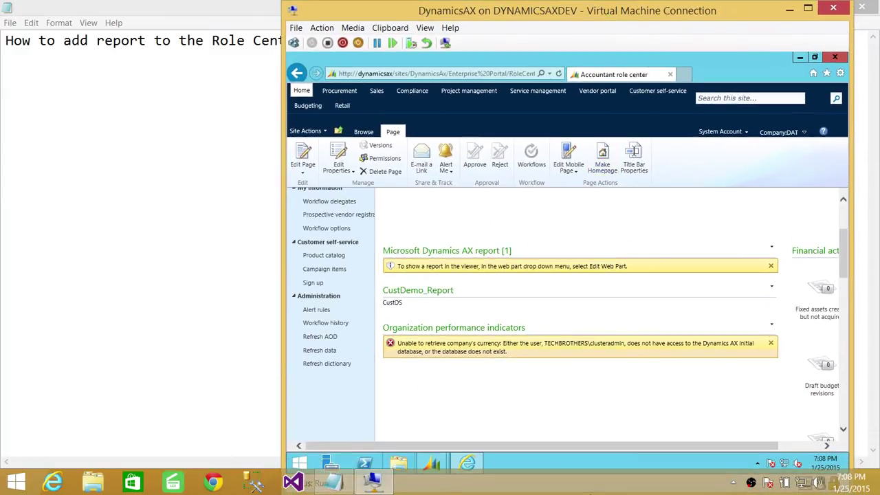